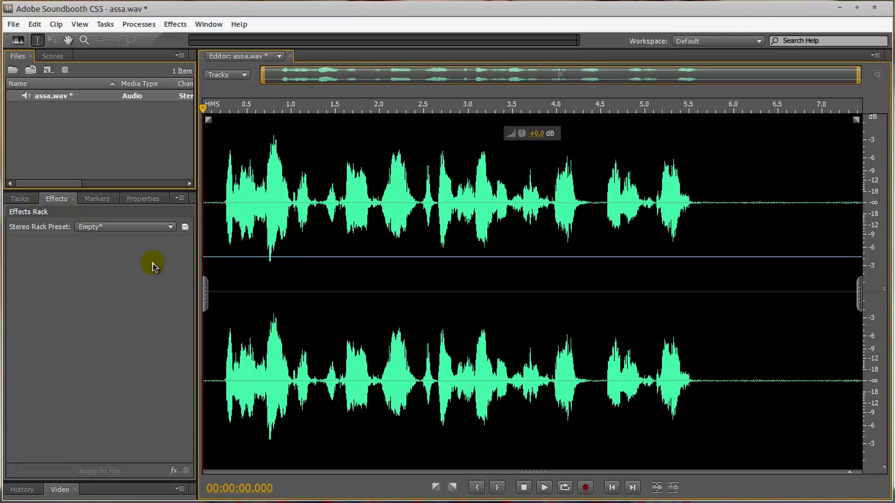
Add Compressor (Advanced) with the Voice Thickener preset (-25 dB threshold, 4:1 ratio, 12 dB gain) and view its settings.
right_click(135, 236)
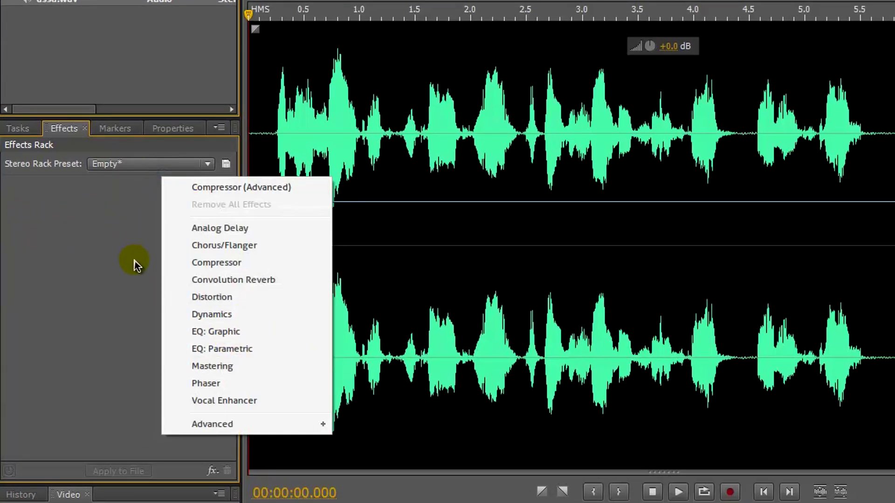
mouse_move(190, 430)
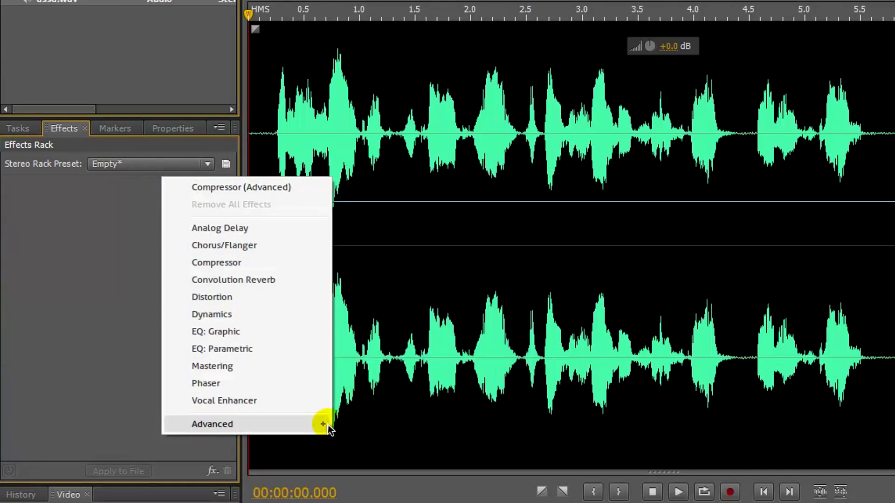
click(409, 303)
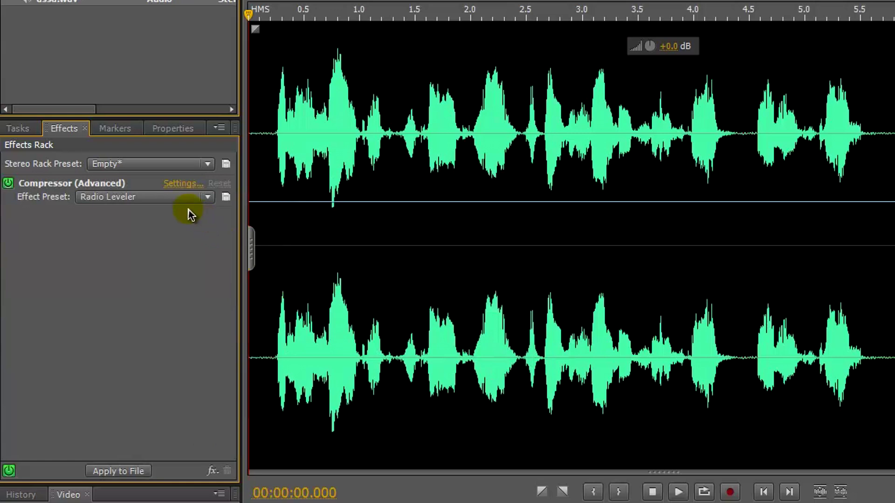
click(167, 198)
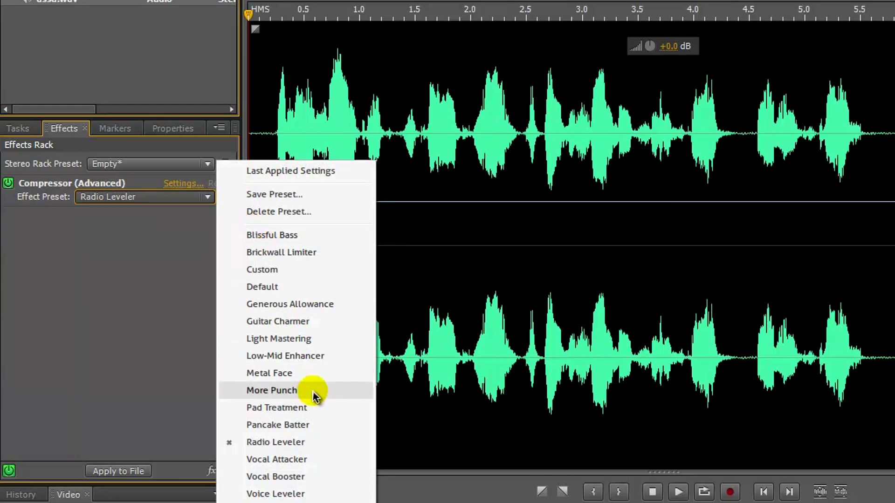
click(279, 502)
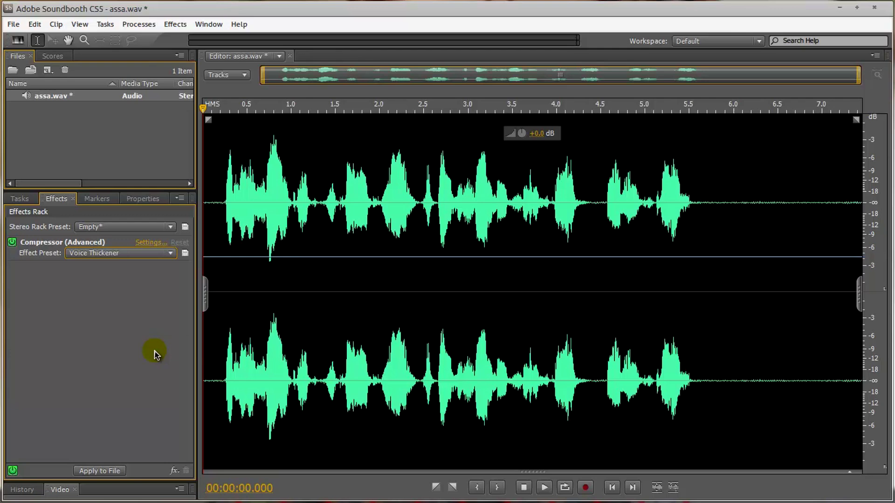
click(150, 242)
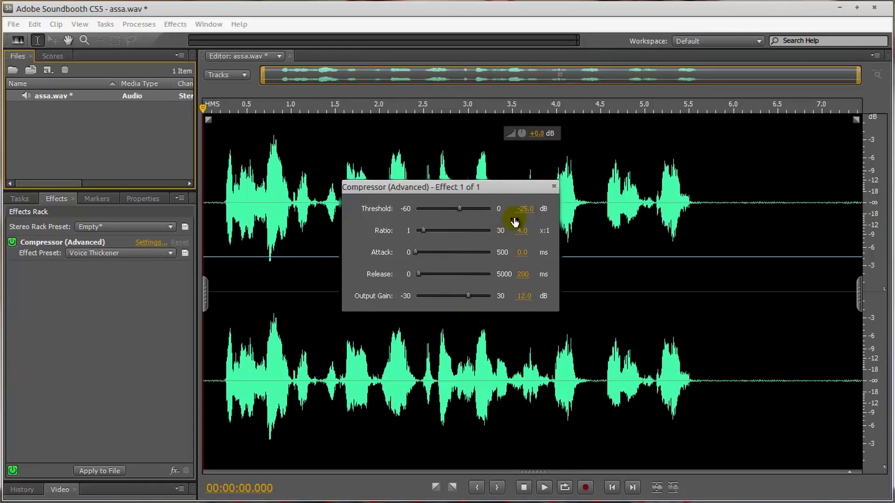
Close the Compressor (Advanced) settings and bring up the Effects Rack menu again.
right_click(31, 291)
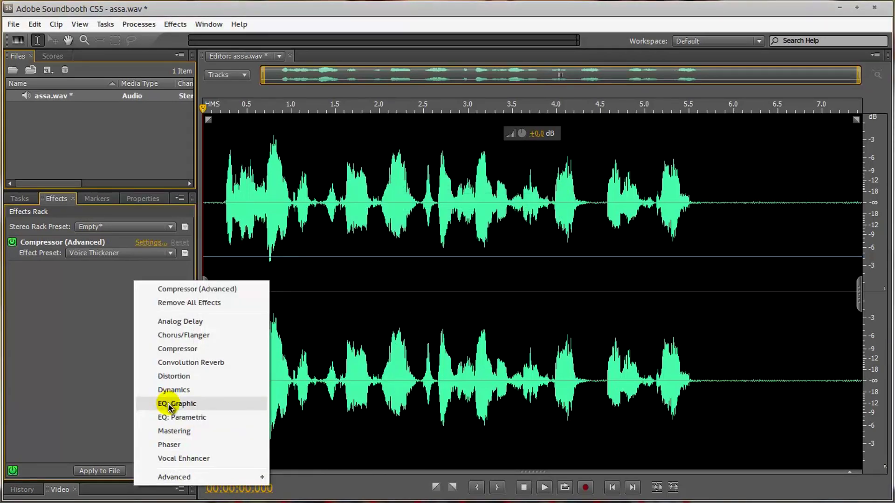
Add EQ: Graphic with Low about +6 dB, High about +12 dB, and Low-Mid slightly below 0 dB.
click(169, 405)
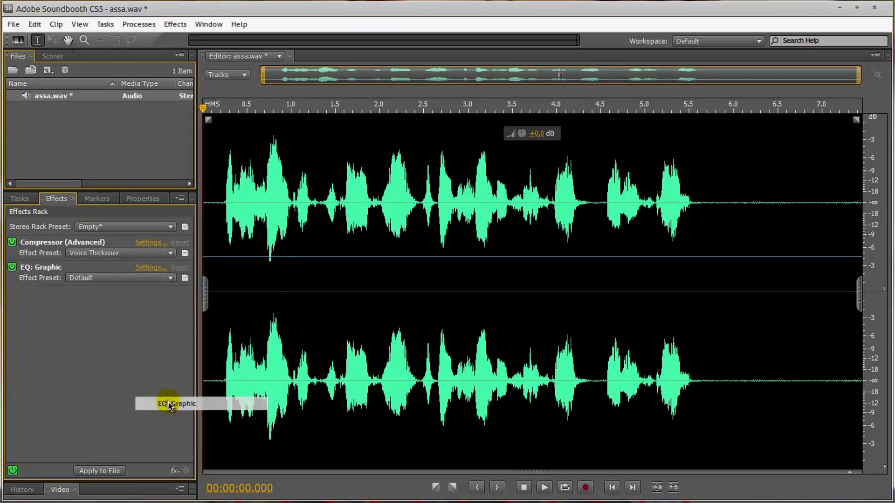
click(150, 267)
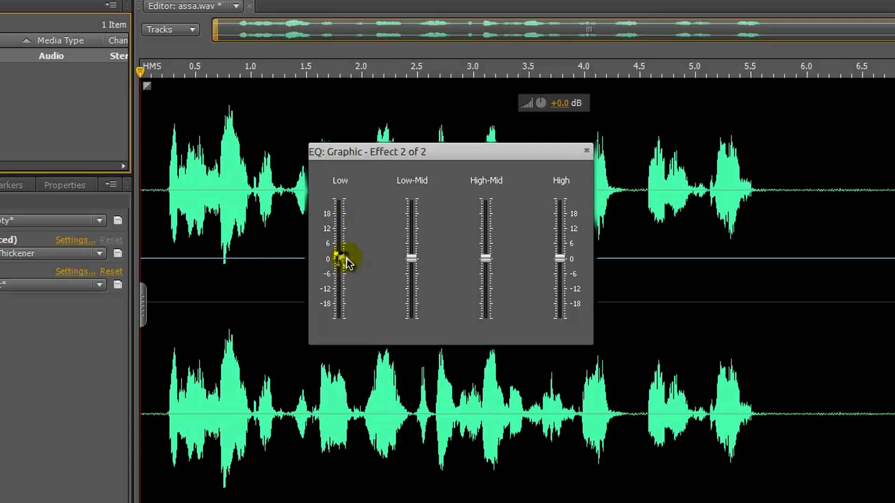
mouse_move(345, 260)
mouse_down()
mouse_move(355, 248)
mouse_move(342, 242)
mouse_up()
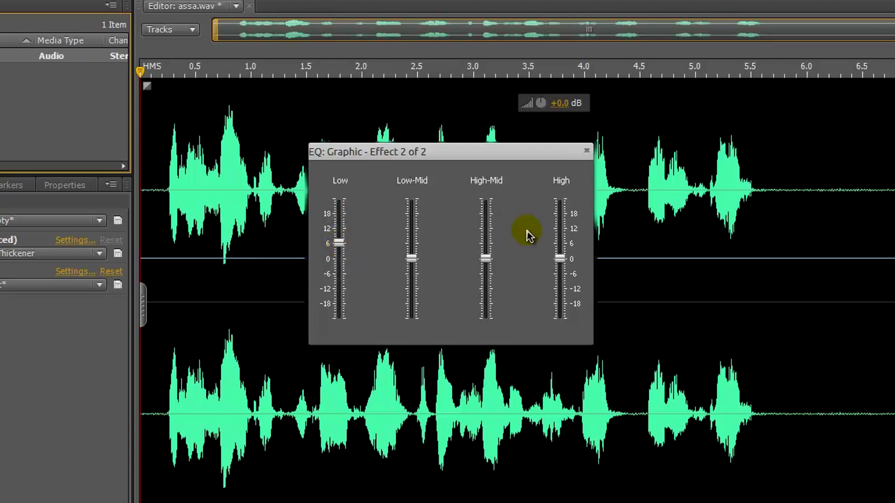
drag(561, 258, 564, 234)
mouse_move(415, 256)
mouse_down()
mouse_move(405, 254)
mouse_move(418, 260)
mouse_up()
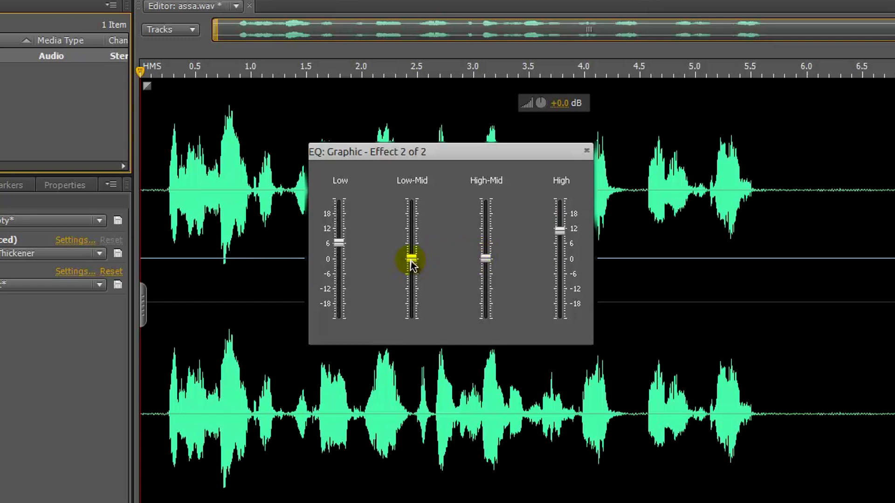
drag(412, 265, 415, 271)
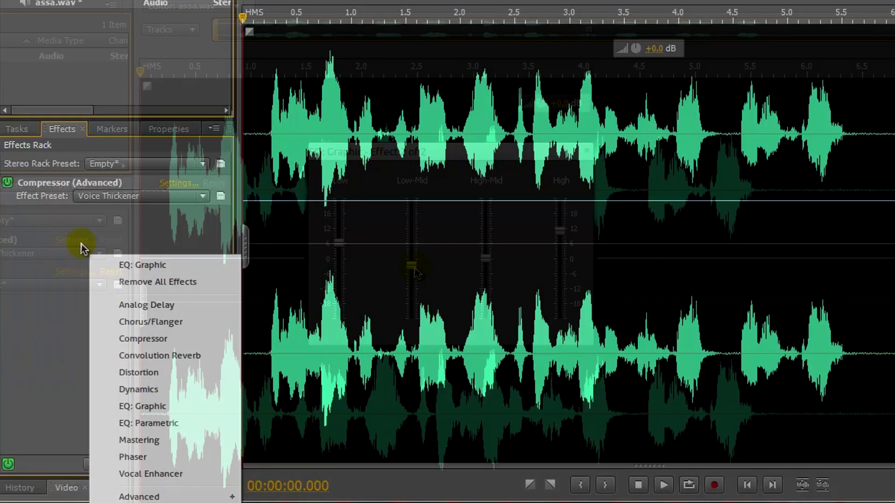
click(94, 224)
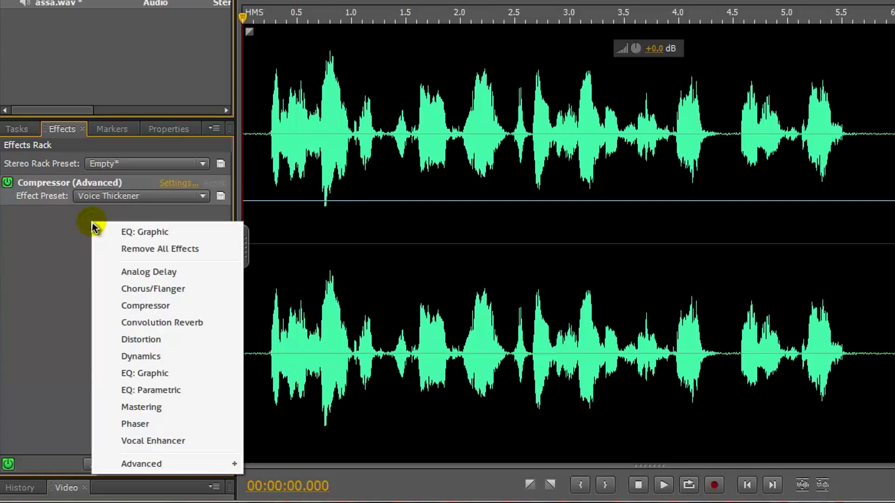
Add EQ: Graphic (Advanced) and switch its band layout to 20, then 30 bands.
mouse_move(180, 462)
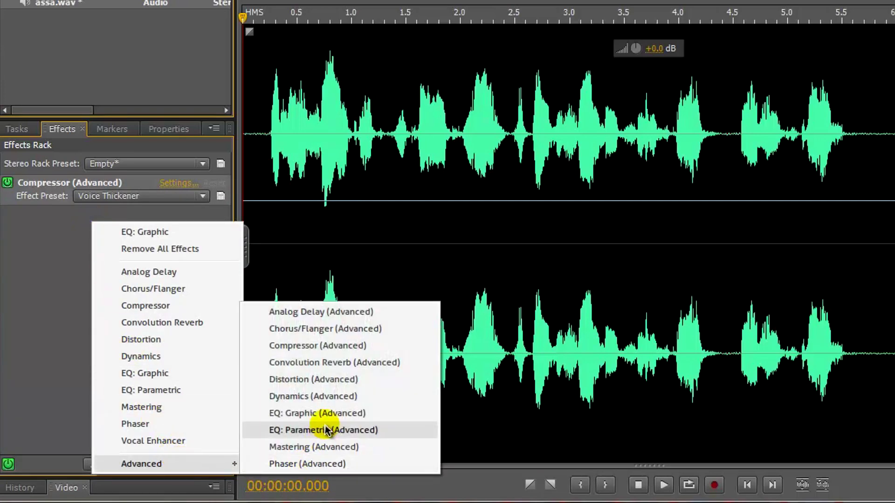
click(333, 412)
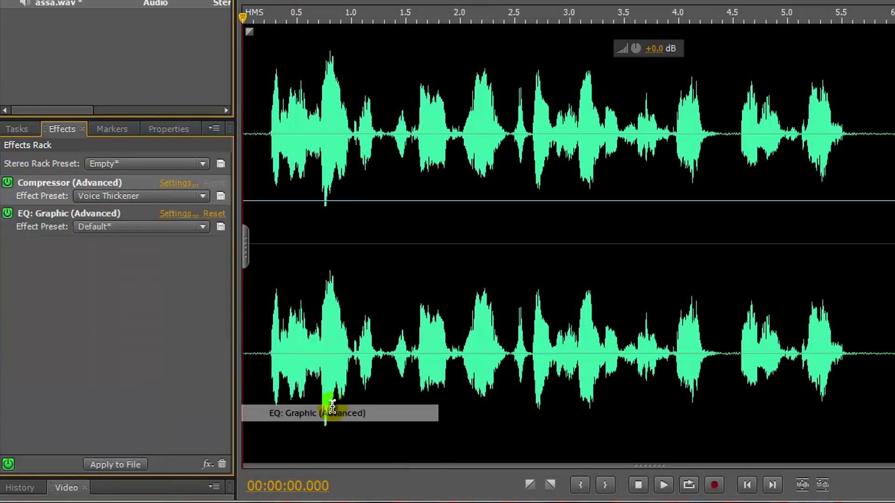
click(172, 215)
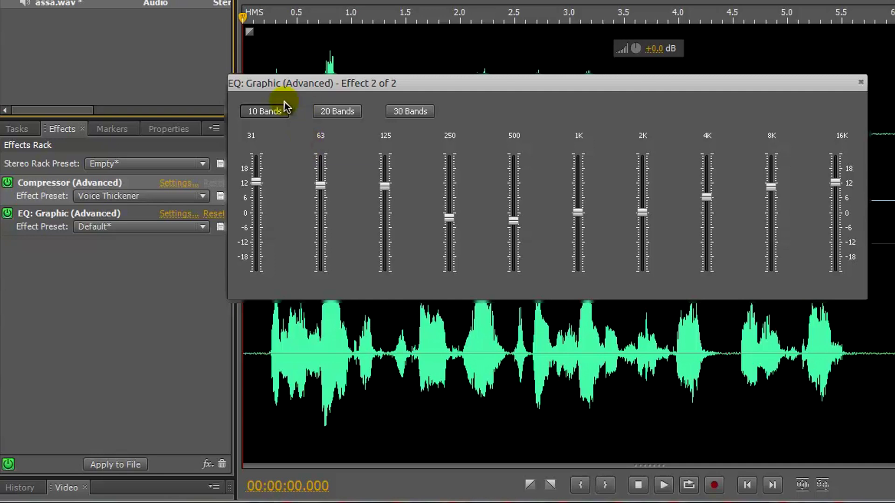
click(350, 113)
click(401, 111)
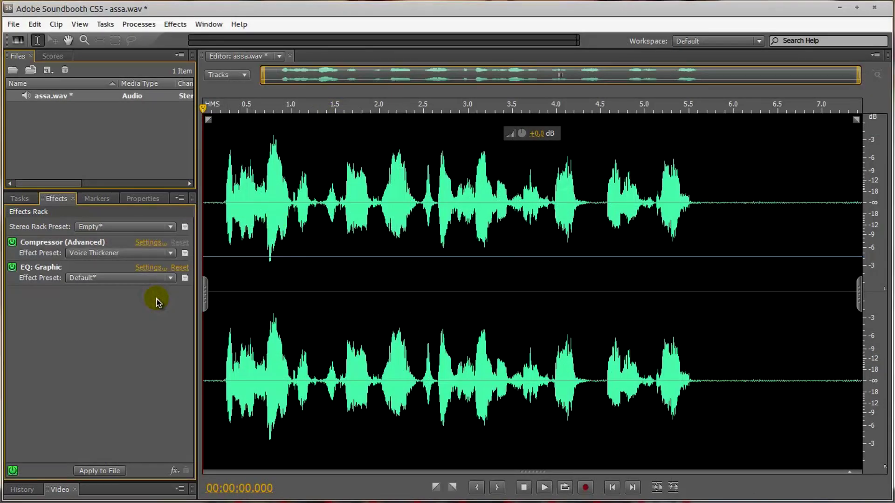
click(157, 302)
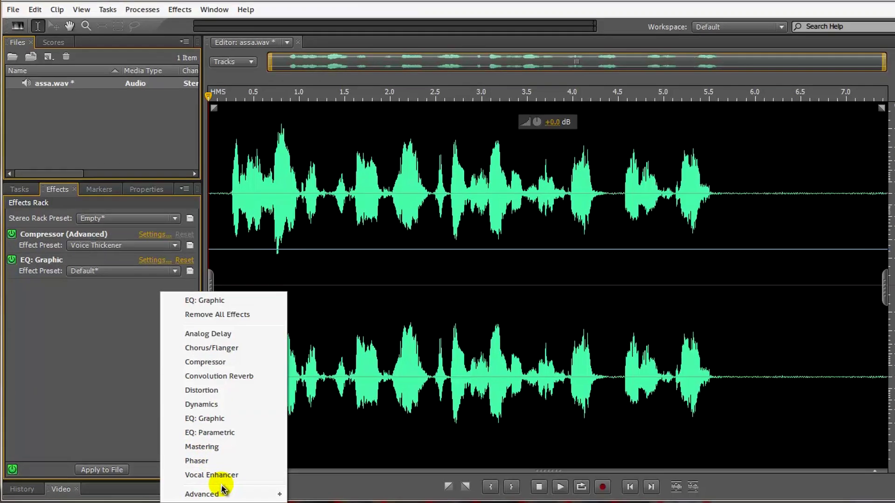
mouse_move(223, 489)
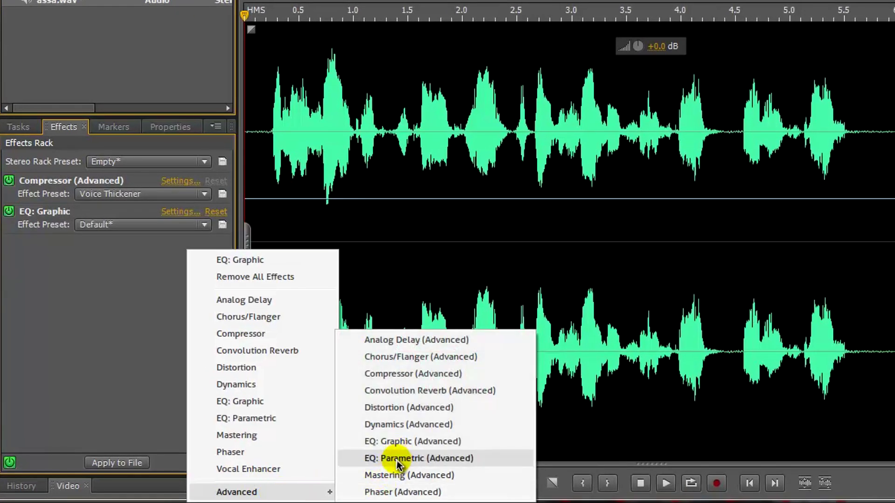
click(398, 464)
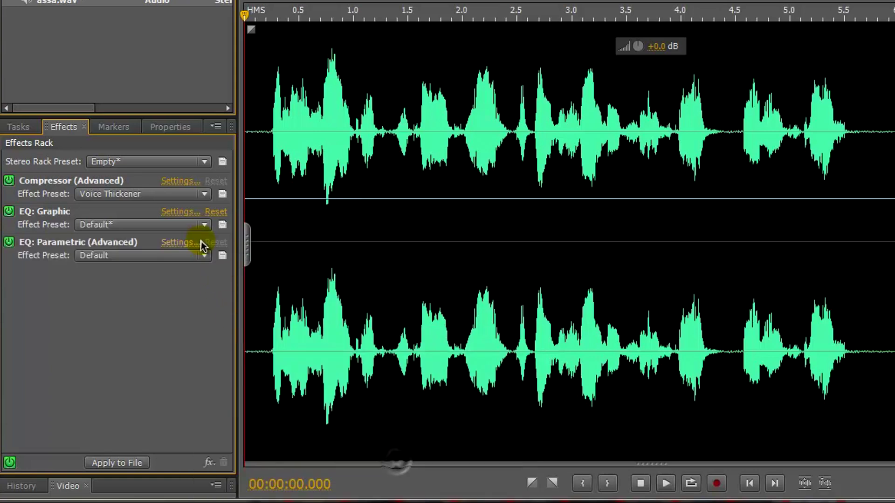
click(180, 243)
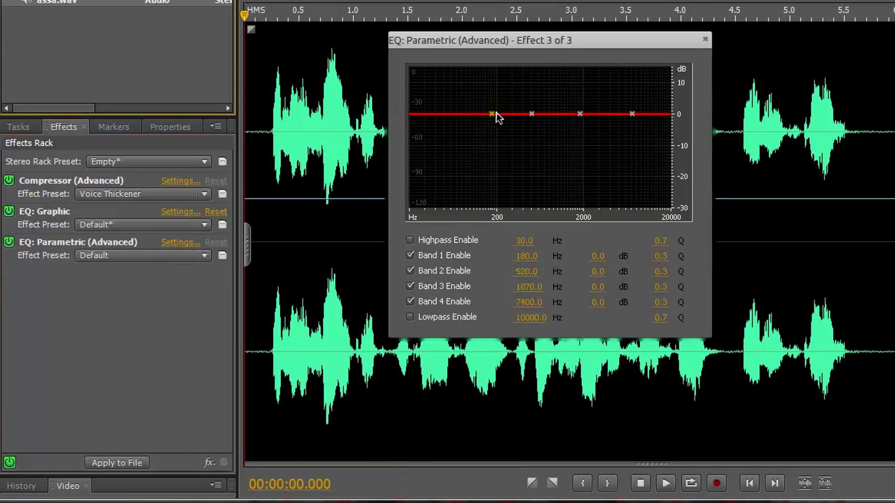
drag(493, 114, 424, 87)
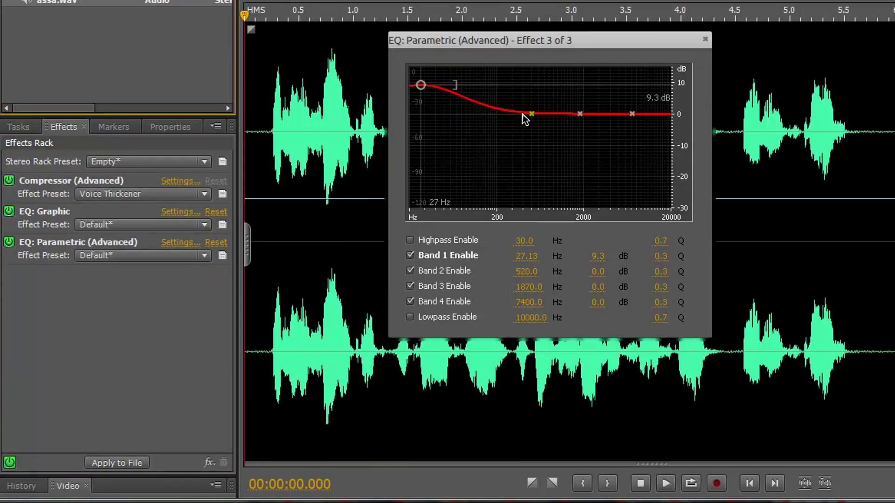
drag(632, 114, 660, 95)
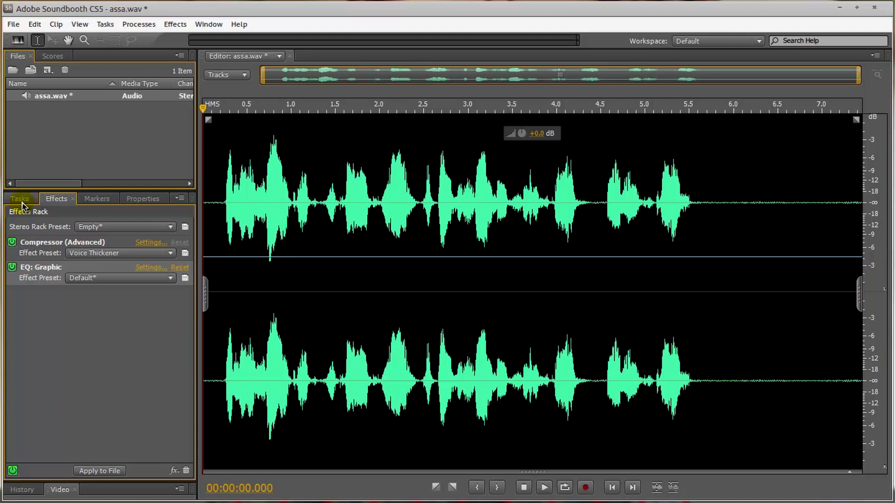
click(21, 199)
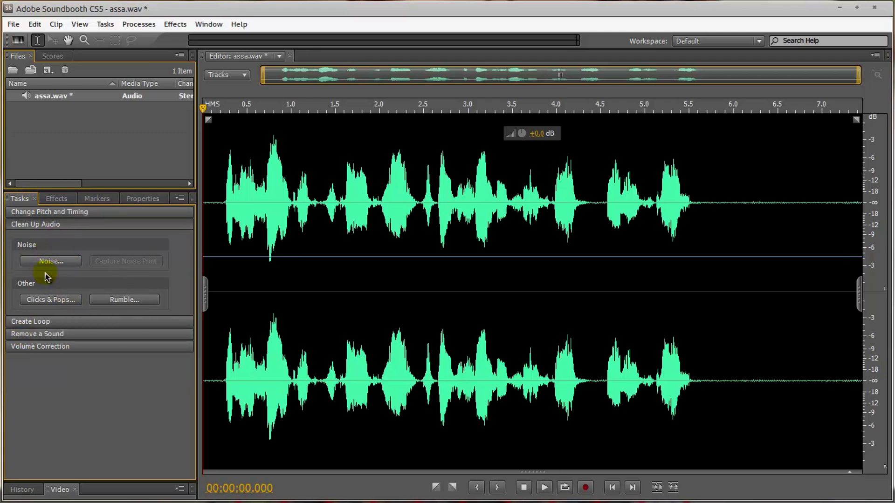
Select and audition the silent tail from about 5.8 s to the end.
drag(716, 198, 872, 201)
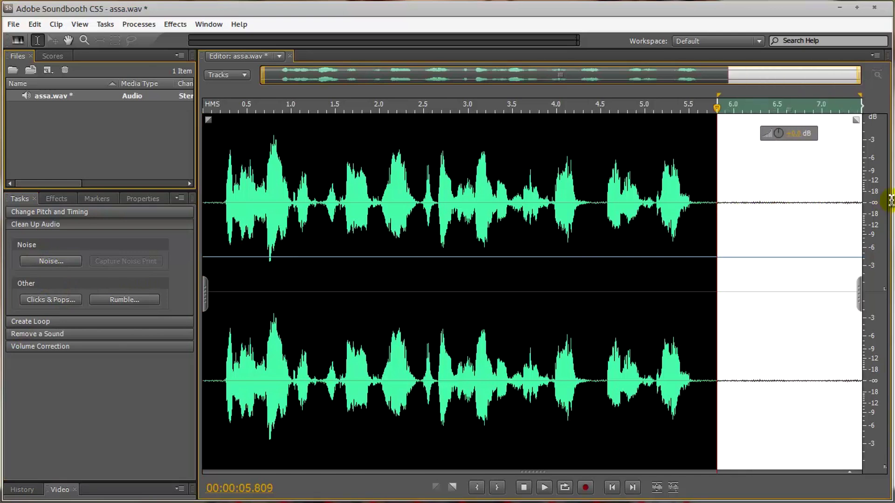
click(548, 488)
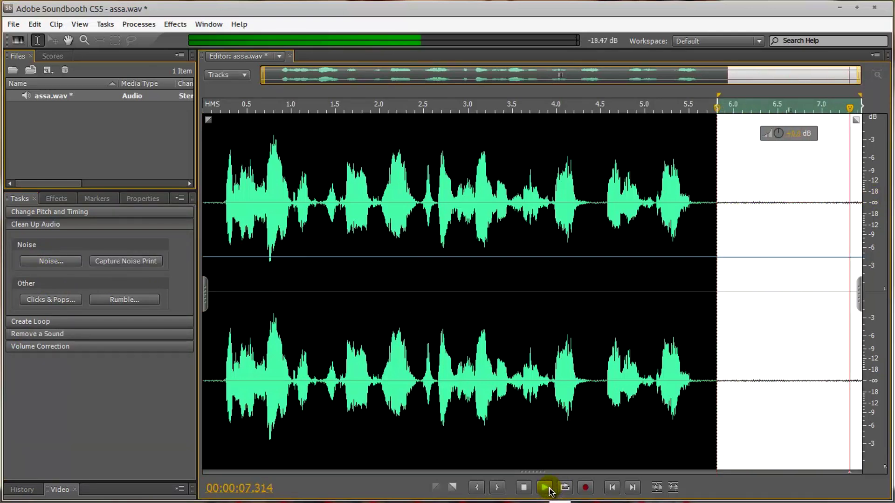
click(694, 201)
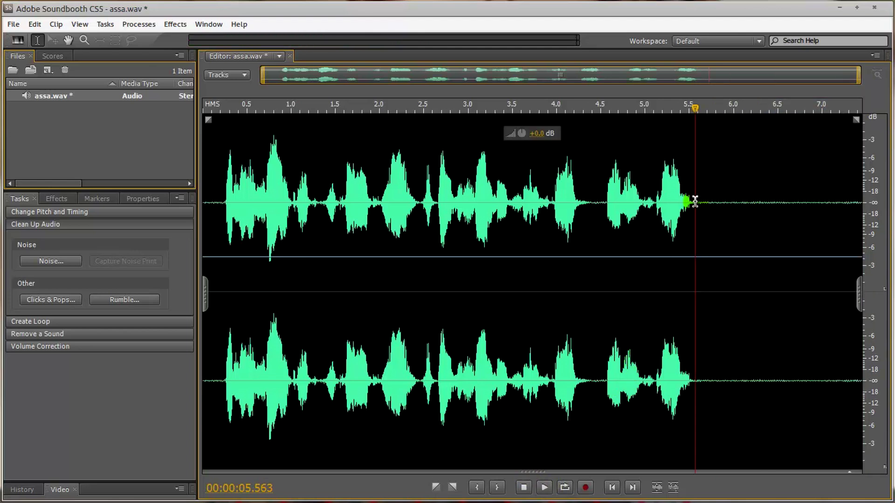
Select the whole voice clip from its start to its end.
drag(700, 201, 224, 204)
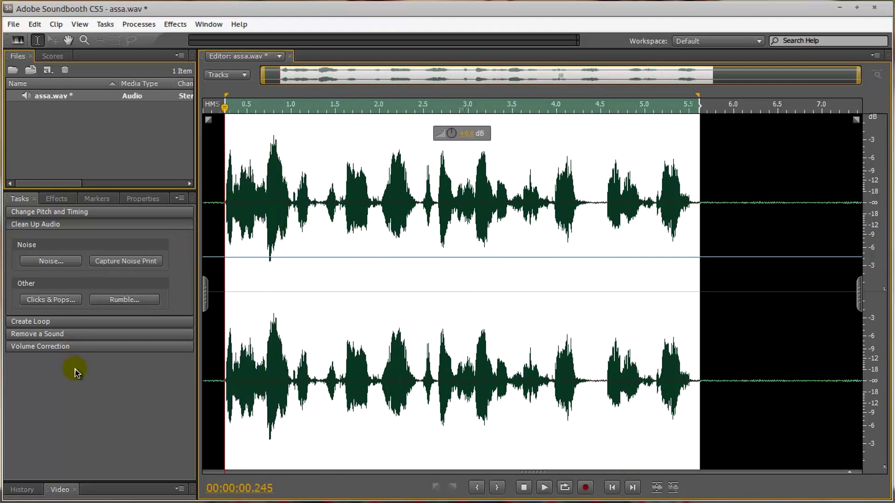
click(356, 221)
click(245, 200)
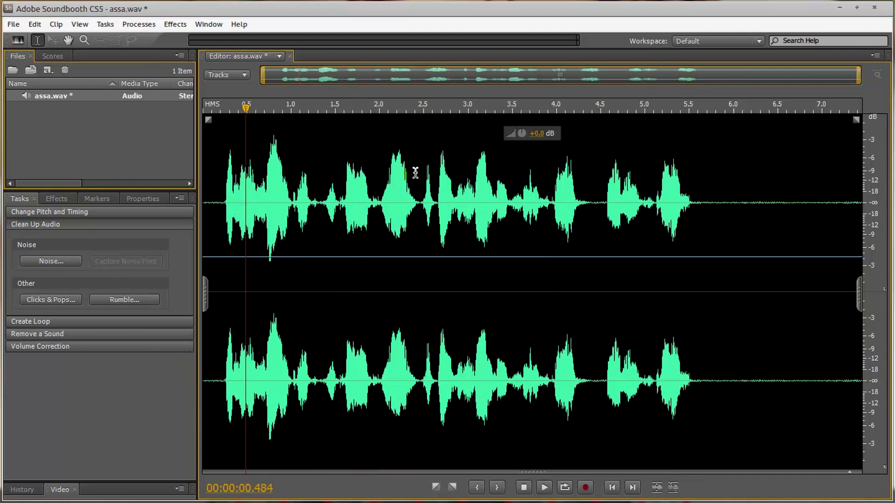
click(205, 200)
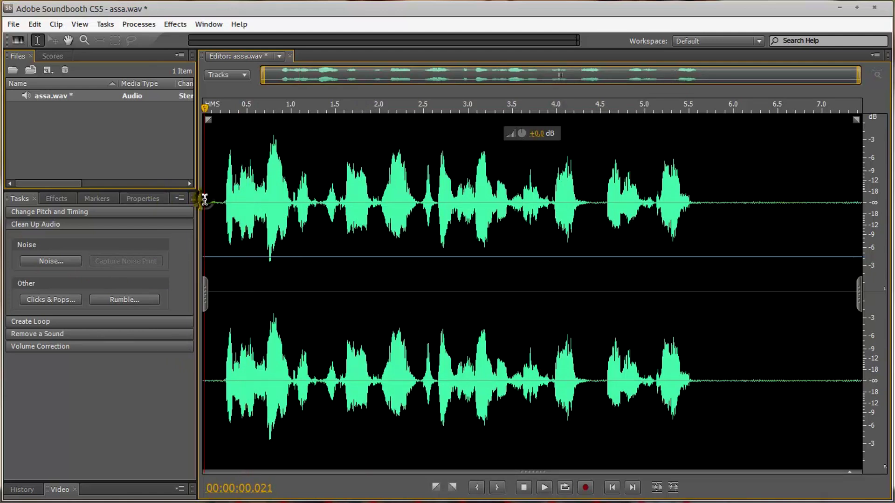
drag(204, 200, 867, 217)
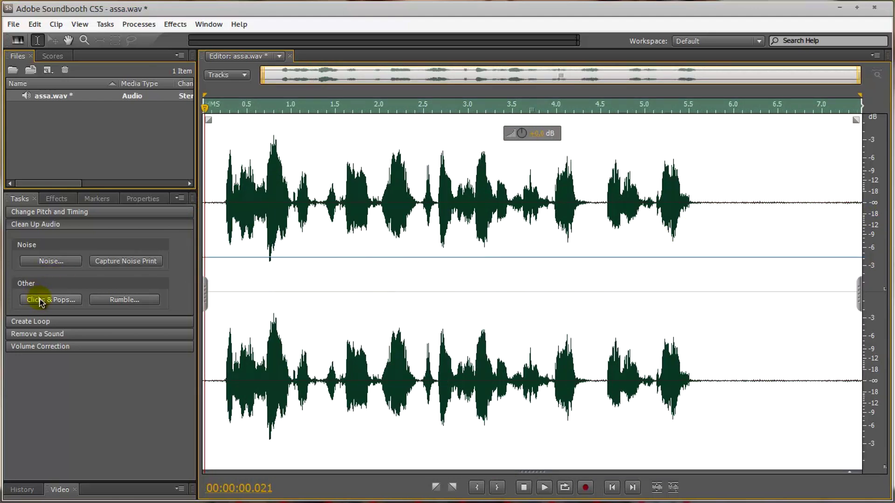
Apply noise reduction at 32% reduction and 30 dB reduce-by, then play back the cleaned clip.
click(29, 260)
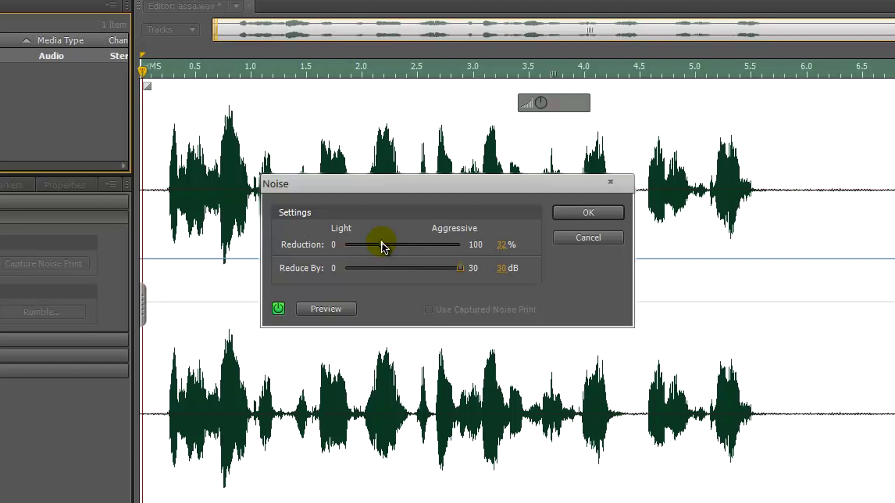
click(590, 214)
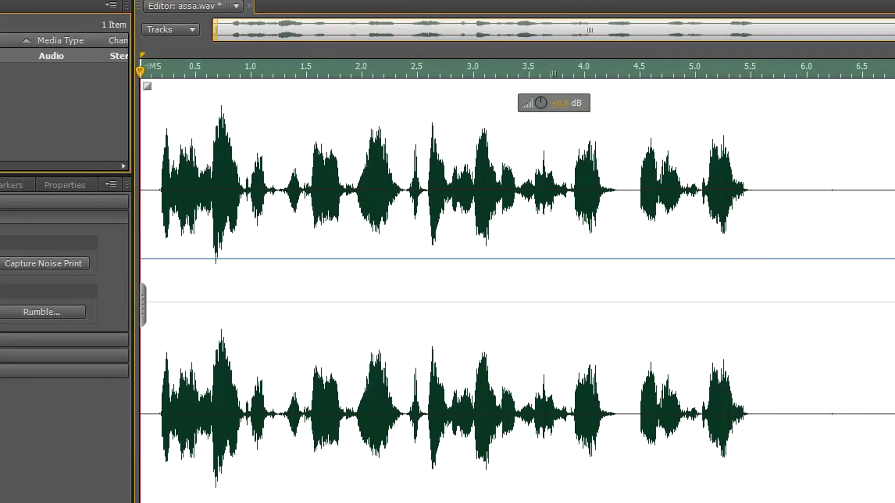
key(space)
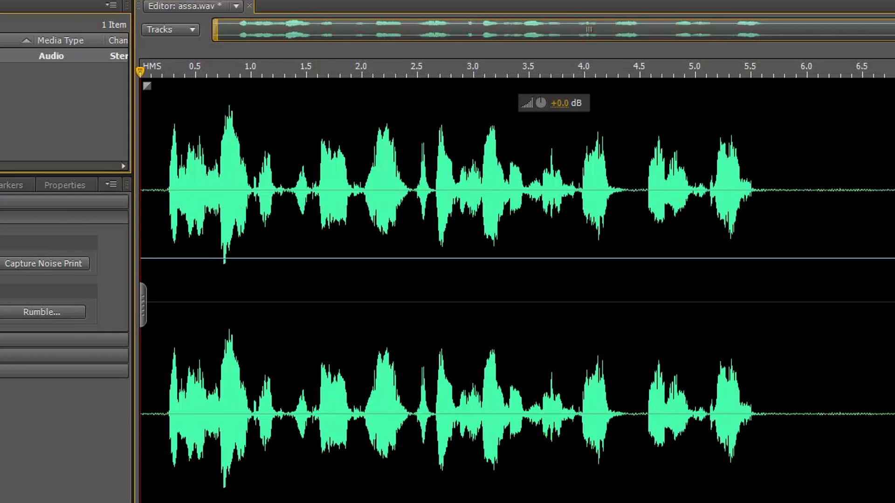
key(space)
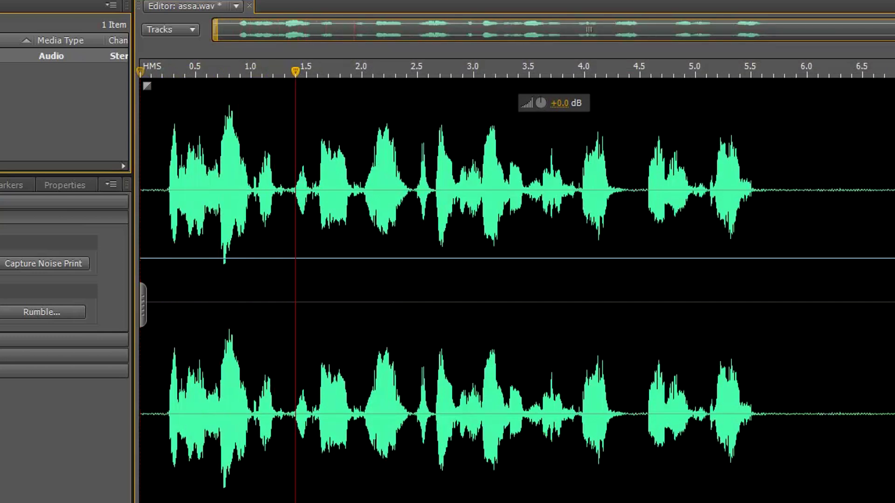